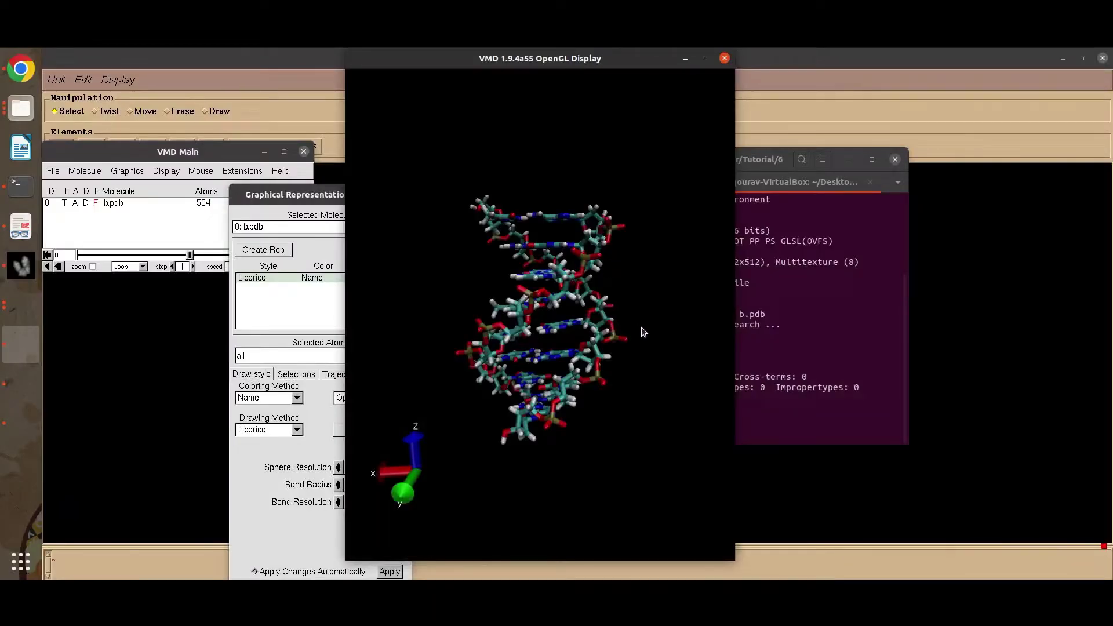
Examine the licorice model of the b.pdb DNA helix from several sides.
drag(642, 331, 586, 321)
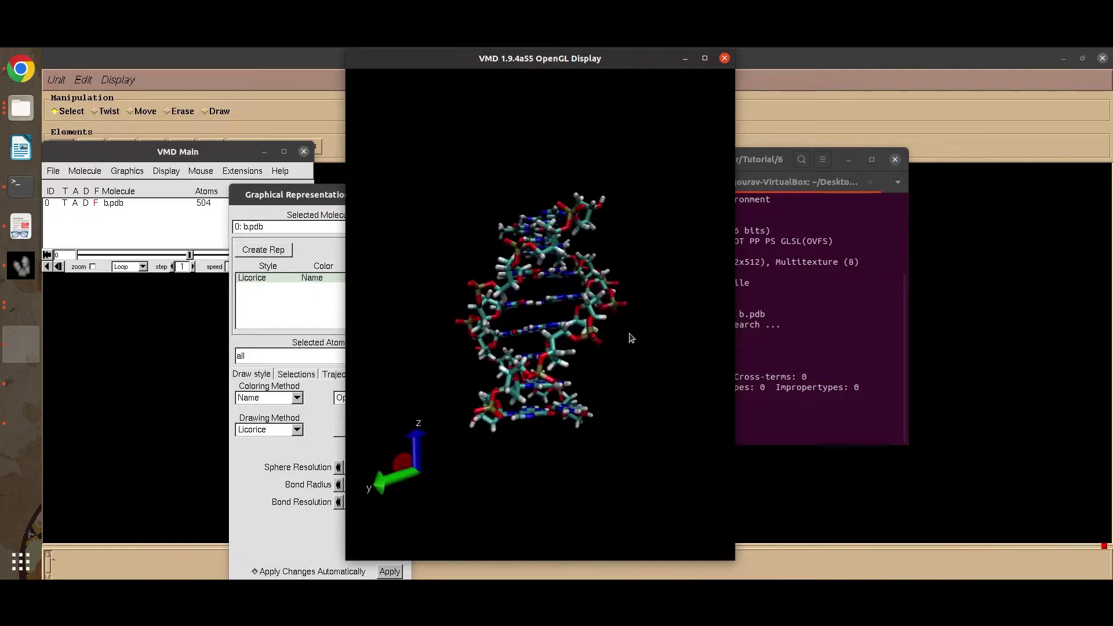
drag(632, 337, 571, 337)
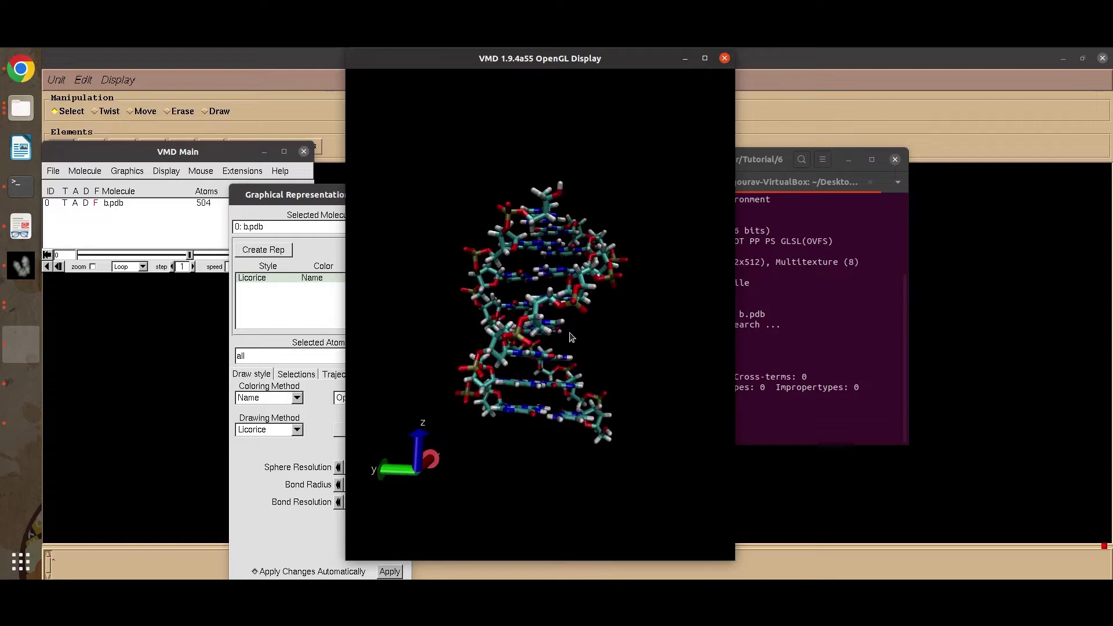
drag(609, 342, 557, 336)
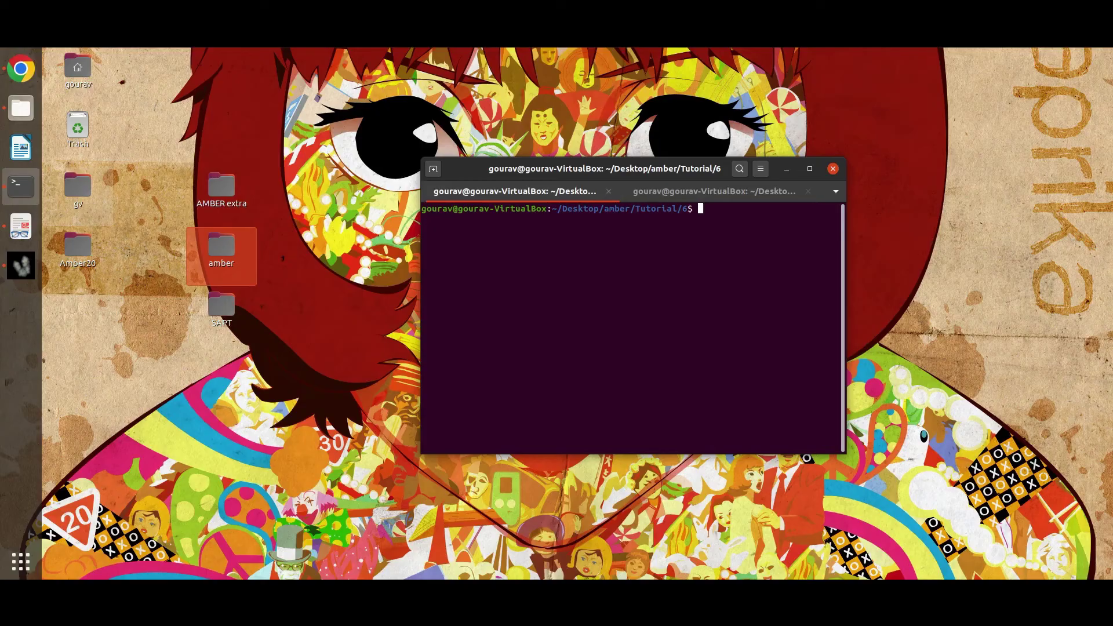
Launch xleap from the terminal in the Tutorial/6 folder and move its Universe Editor window clear of the screen corner.
text(xleap)
key(Return)
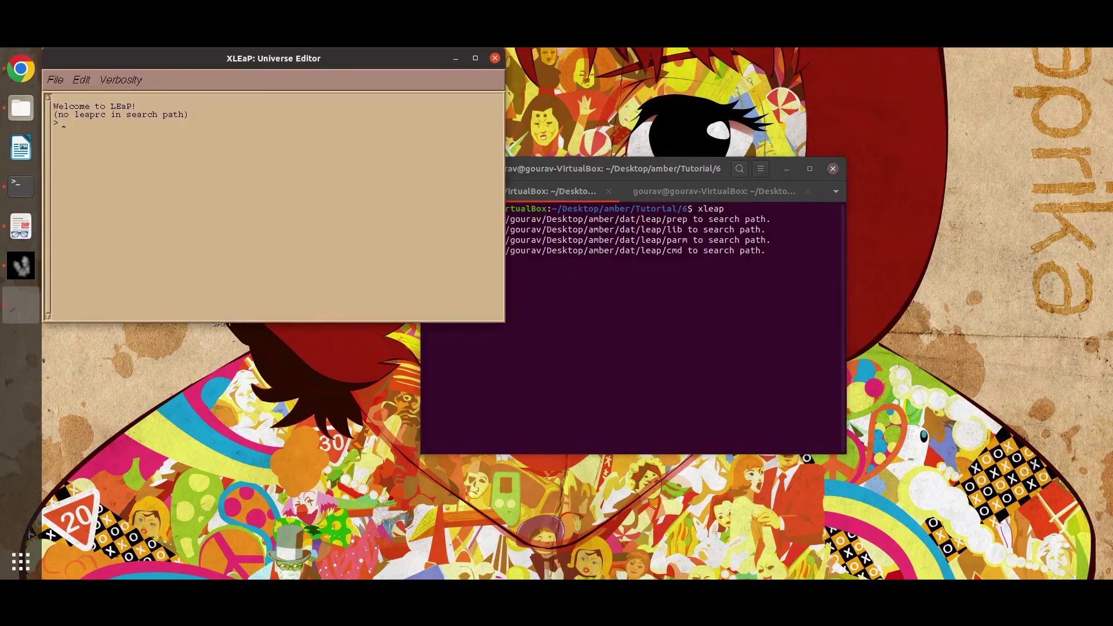
drag(245, 57, 322, 108)
Source the force field files leaprc.DNA.OL15 and leaprc.water.opc in xleap.
text(source)
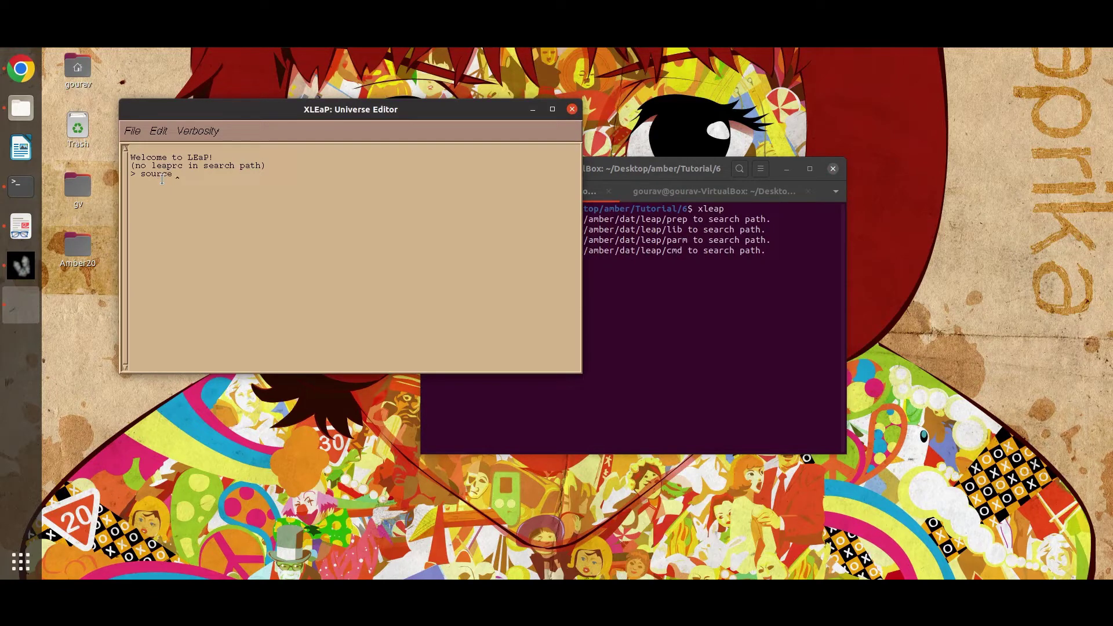
text( leaprc.DNA.OL15)
key(Return)
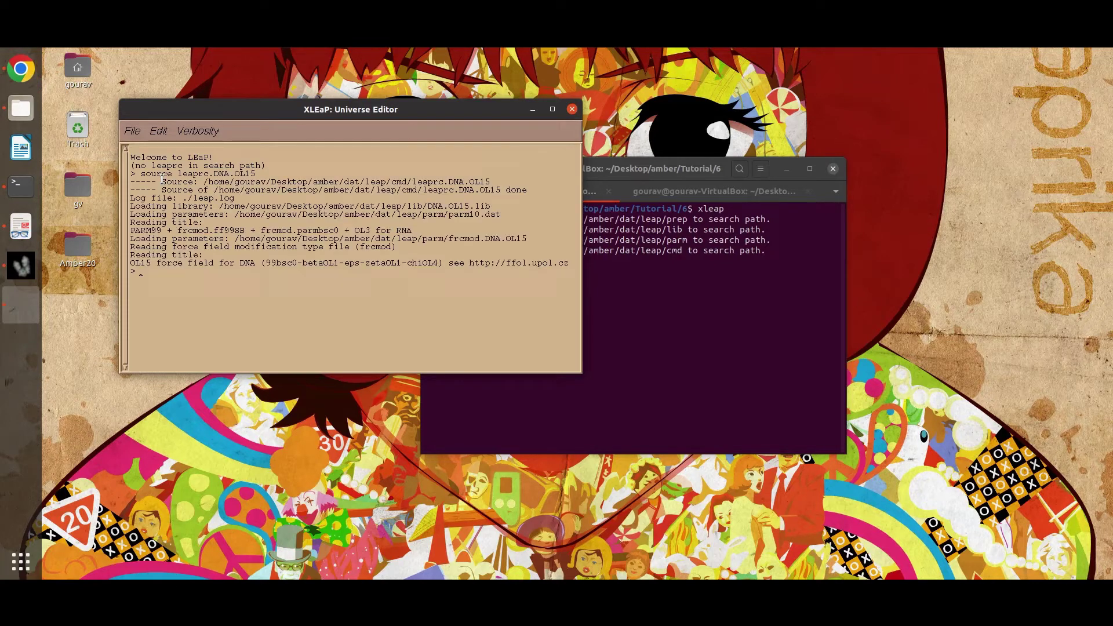
text(source leaprc.water.opc)
key(Return)
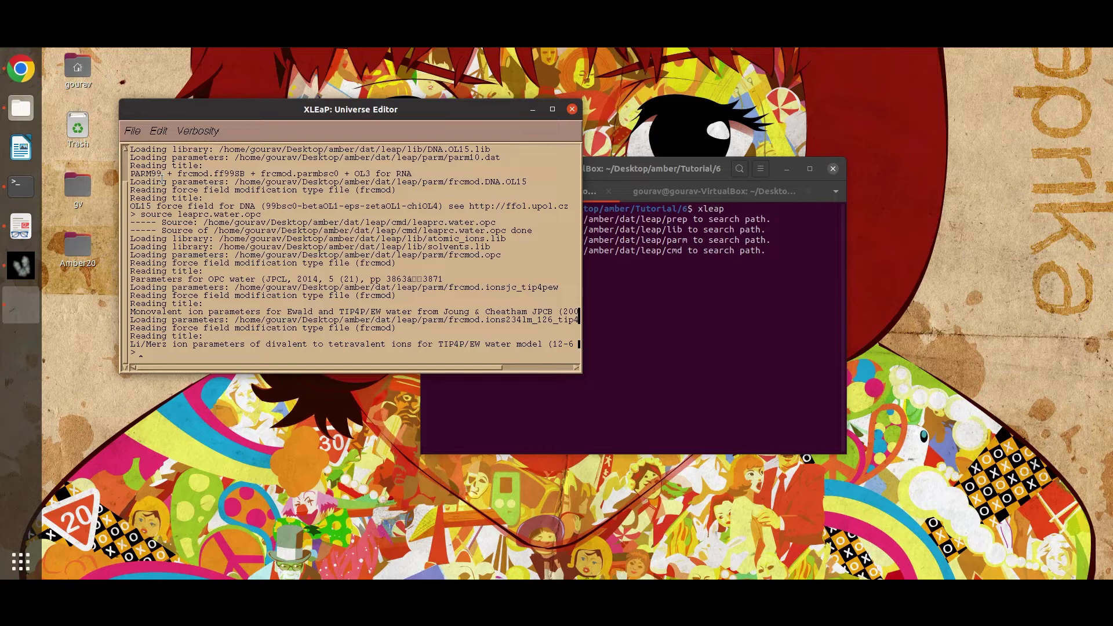
Load b.pdb as the unit dna with loadpdb and run check on that unit.
text(dna = loadpdb b.pdb)
key(Return)
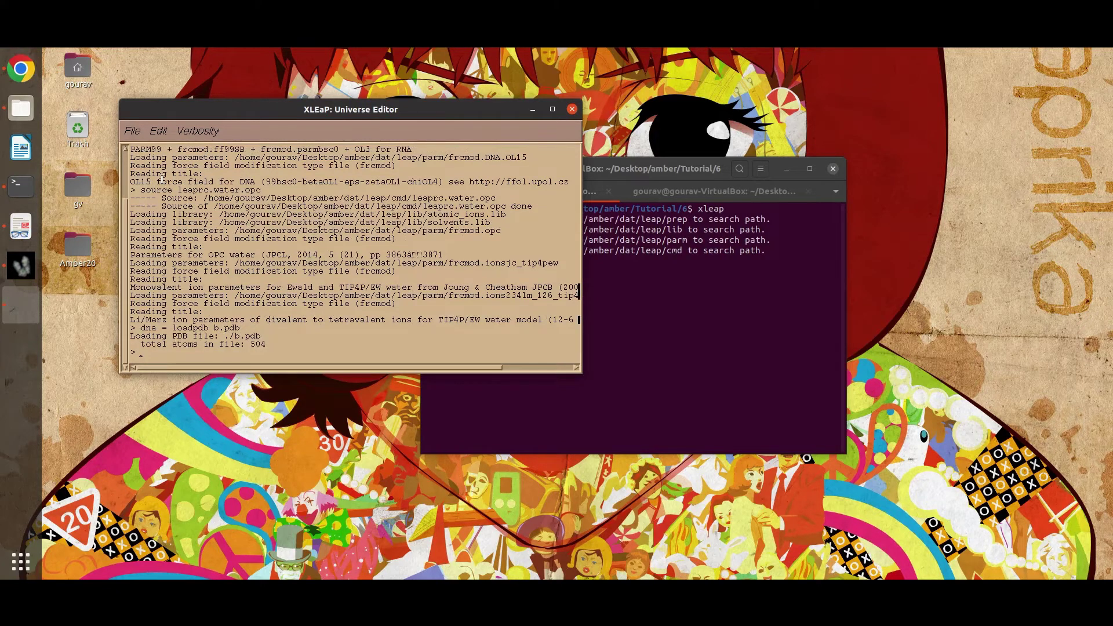
text(check dna)
key(Return)
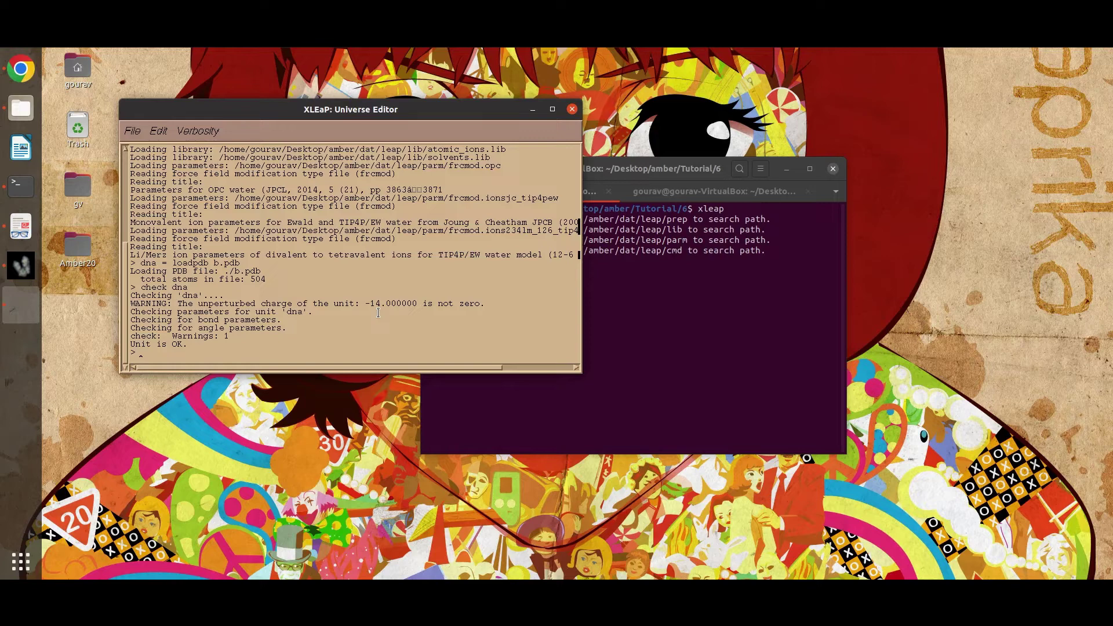
Neutralize dna with Na+ ions using addions with count 0, and solvate it in a truncated octahedral OPCBOX with an 8.0 buffer.
text(addions dna Na+ 0)
key(Return)
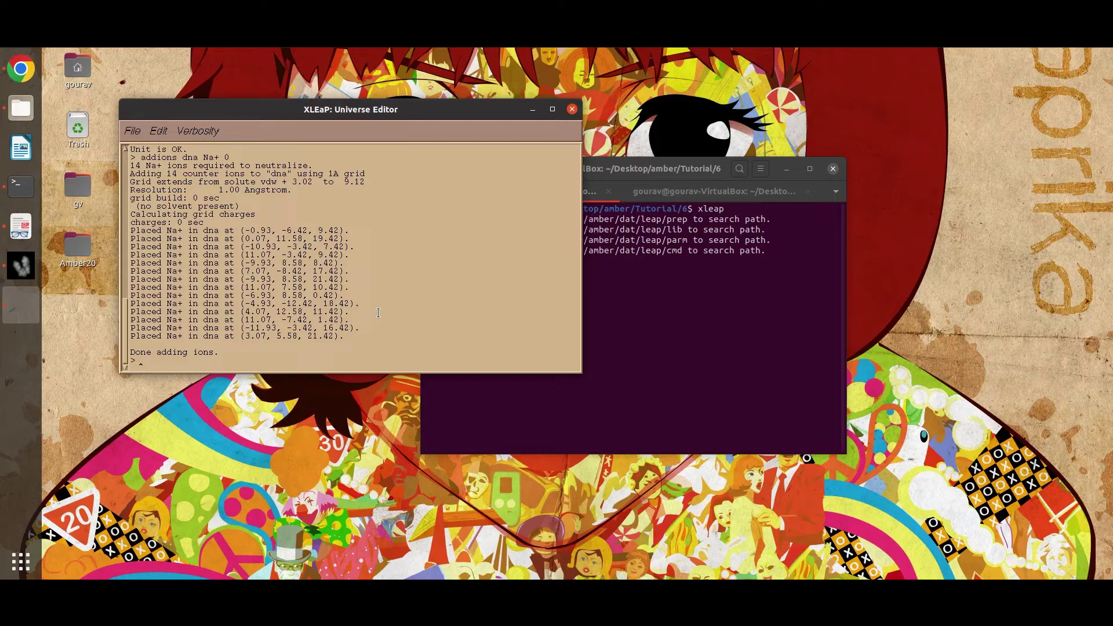
text(solvateoct dna OPCBOX 8.0)
key(Return)
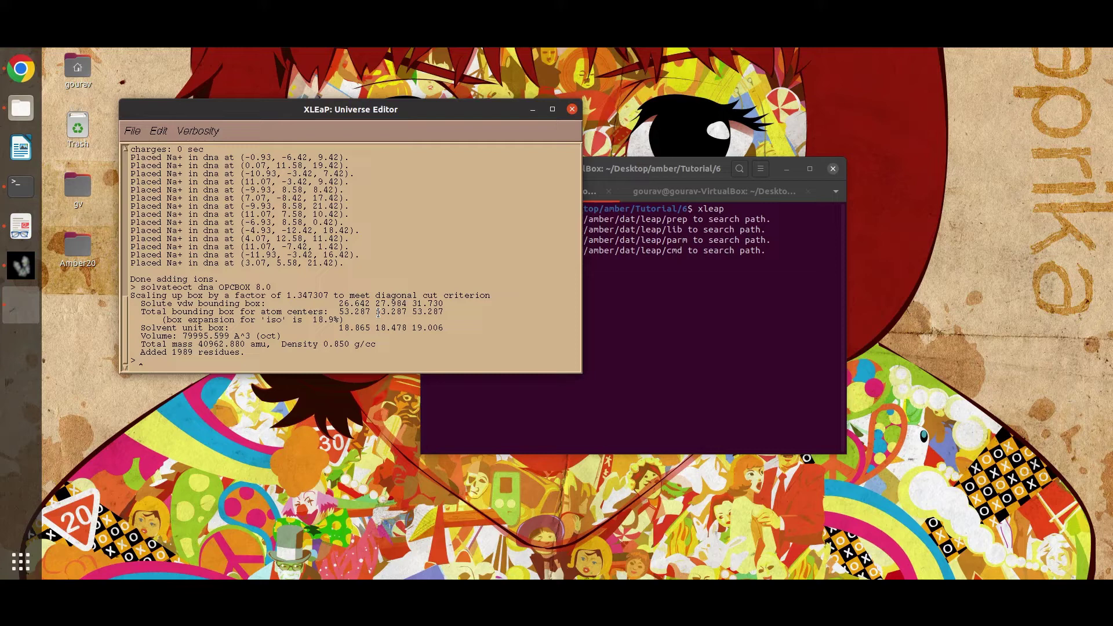
Open dna in the unit editor, inspect the solvated structure, and close the editor.
text(edit dna)
key(Return)
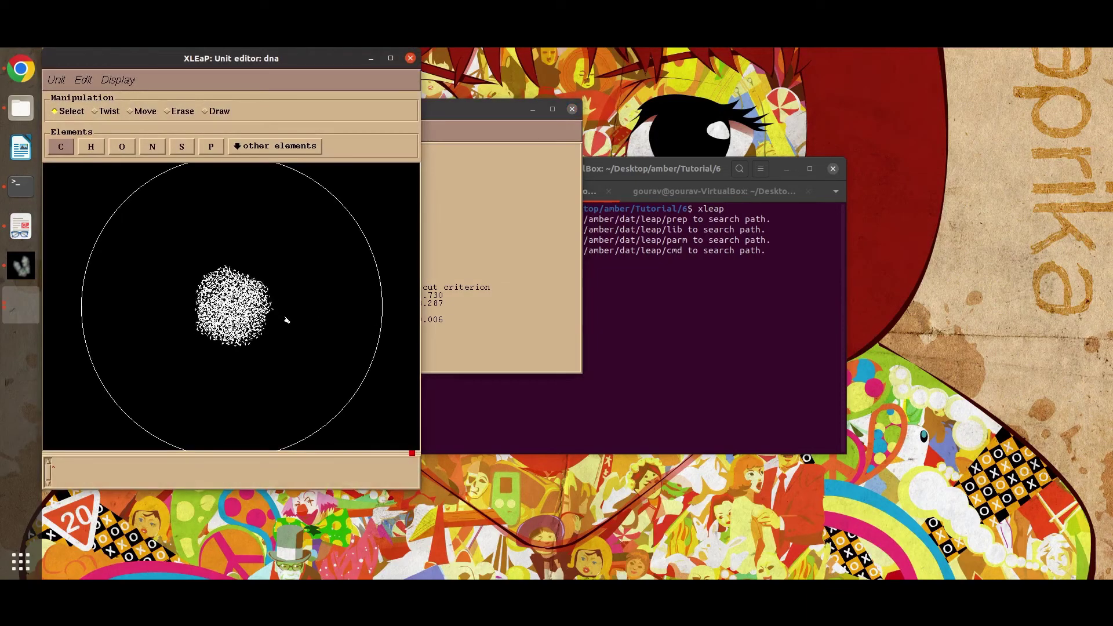
drag(316, 372, 330, 326)
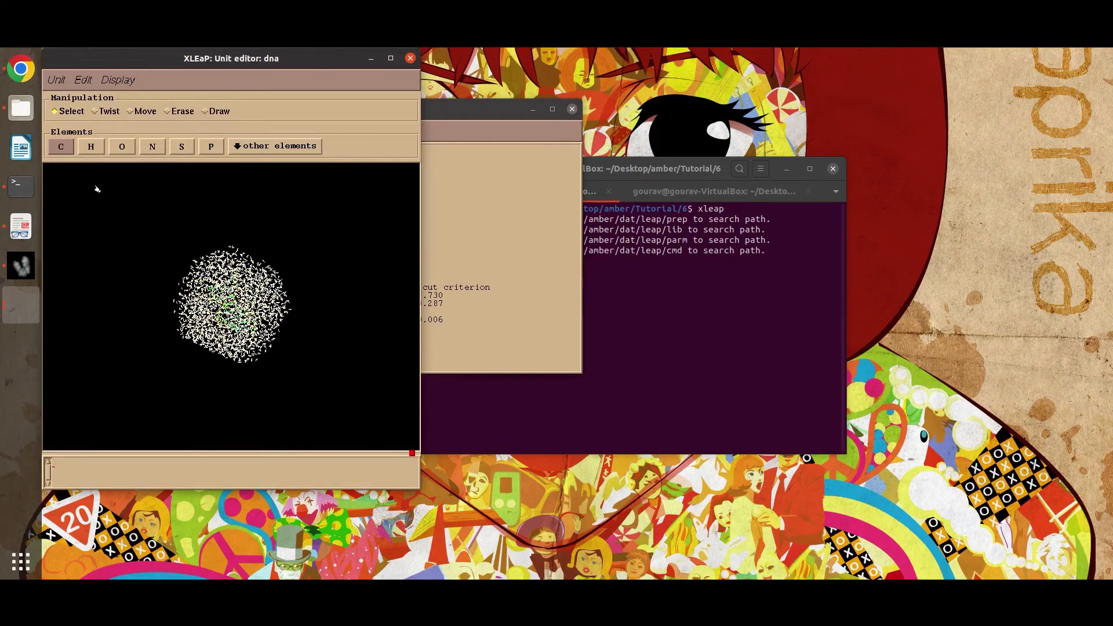
click(57, 80)
click(58, 172)
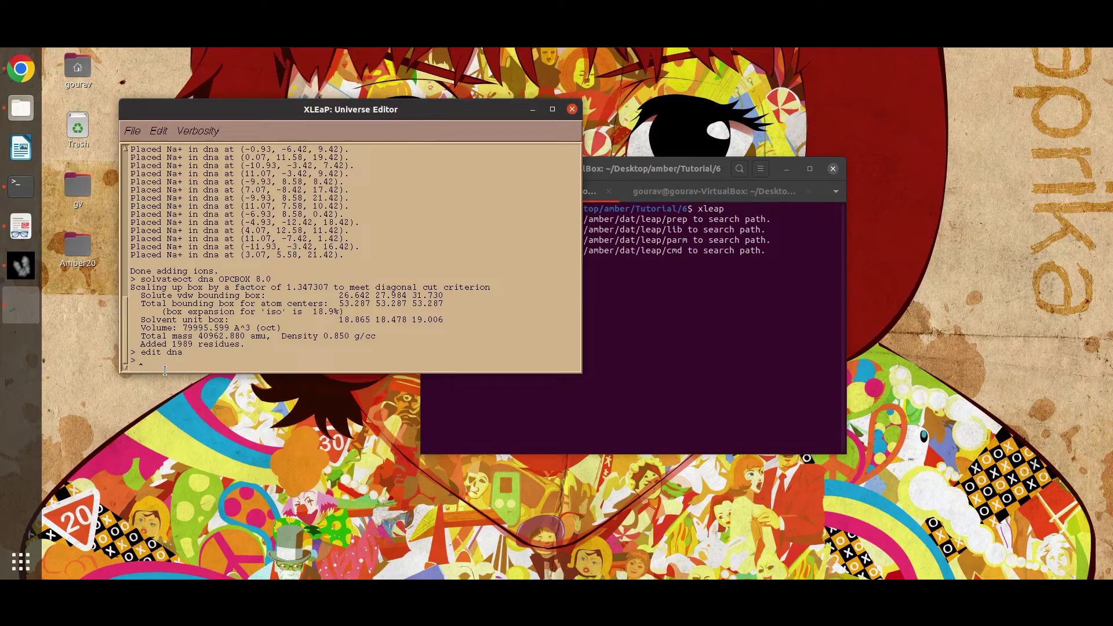
Save the dna topology and coordinates as dna.prmtop and dna.rst7 with saveamberparm, and quit xleap.
text(saveamberparm dna dna.prmtop dna.rst7)
key(Return)
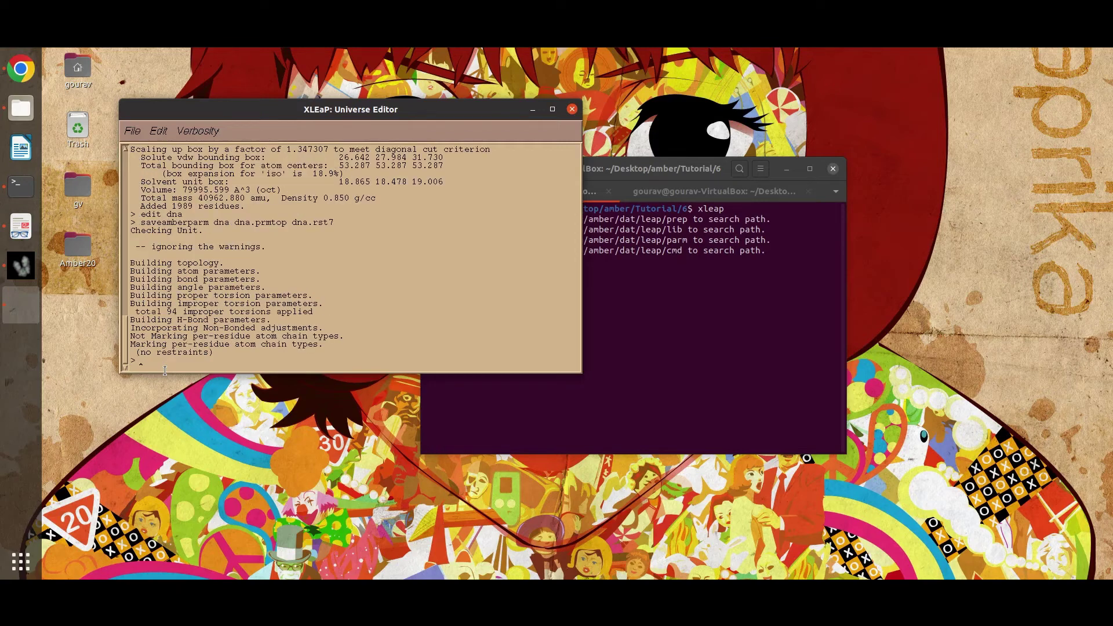
text(quit)
key(Return)
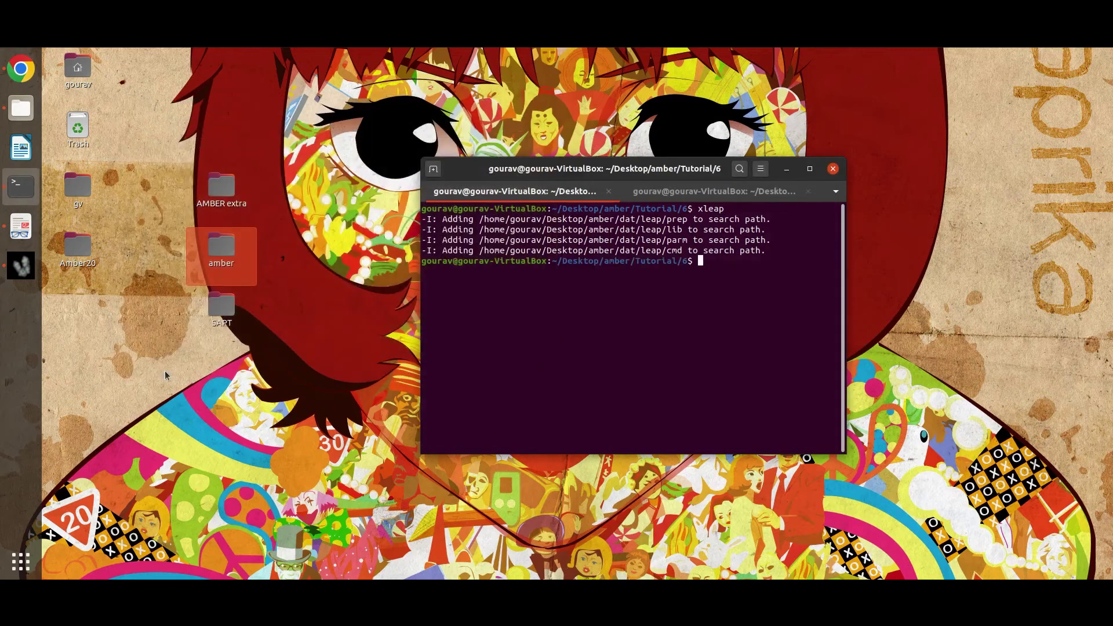
Switch to the file manager and check the dna.rst7 and dna.prmtop files in the Tutorial/6 folder.
click(23, 118)
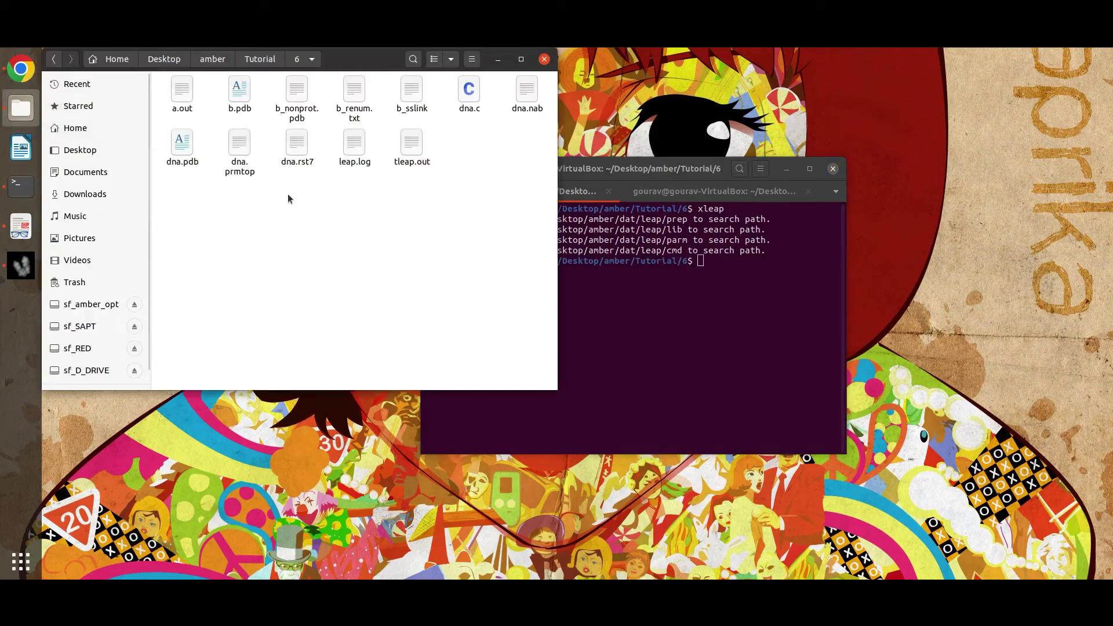
click(300, 152)
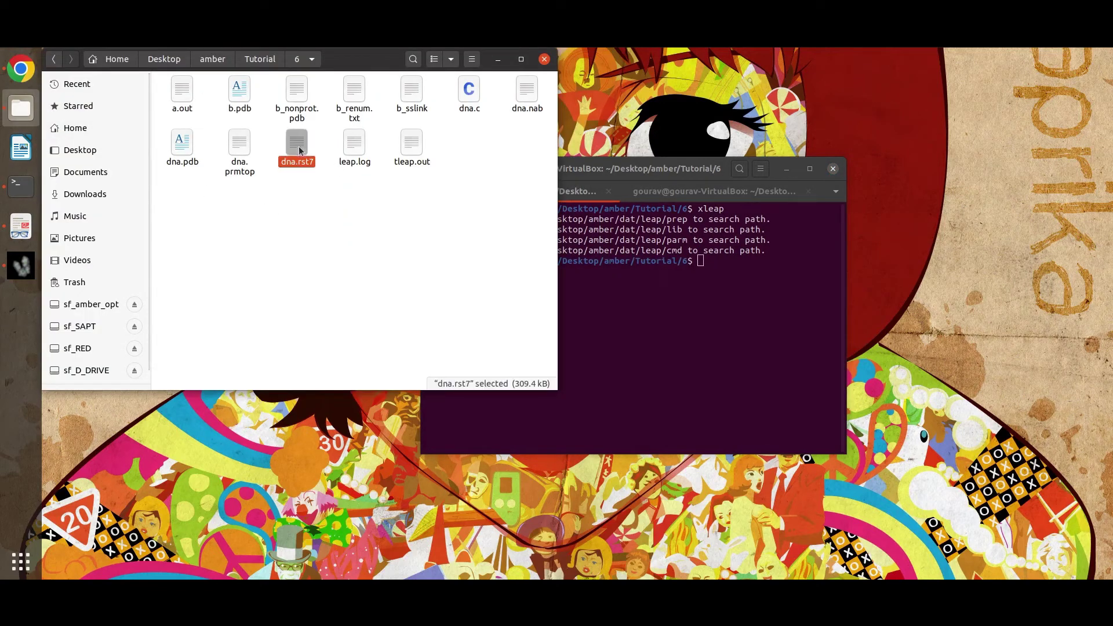
click(241, 156)
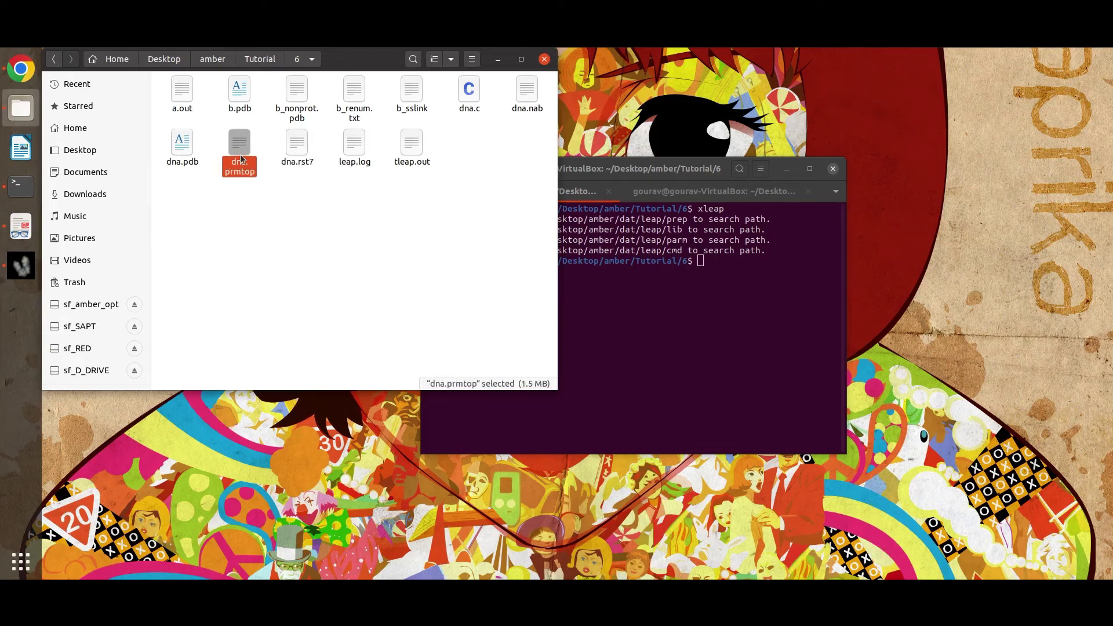